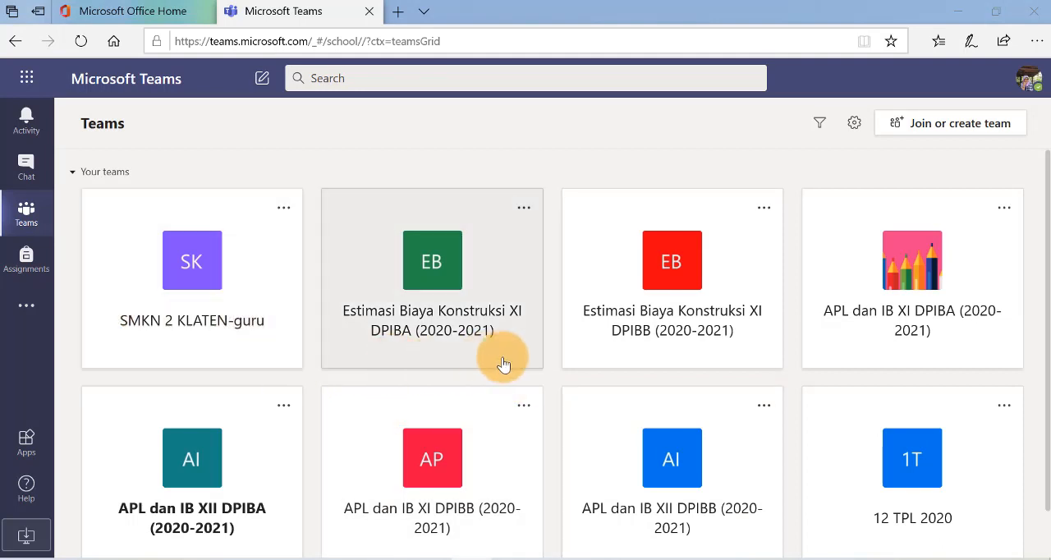
Open the Class Notebook of the APL dan IB XII DPIBA (2020-2021) team's General channel
{"action": "scroll", "coordinate": [858, 386], "scroll_direction": "down", "scroll_amount": 1}
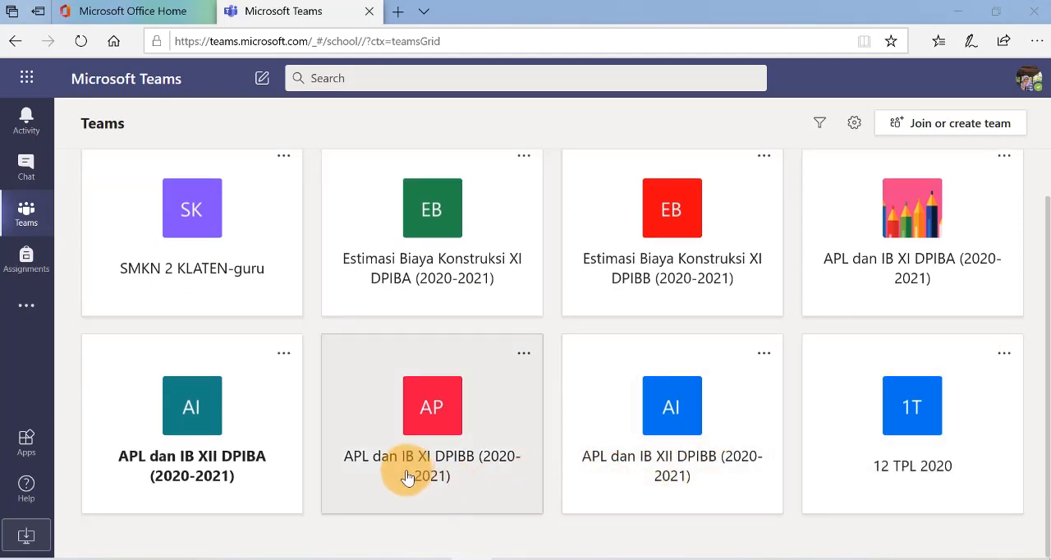
{"action": "left_click", "coordinate": [197, 421]}
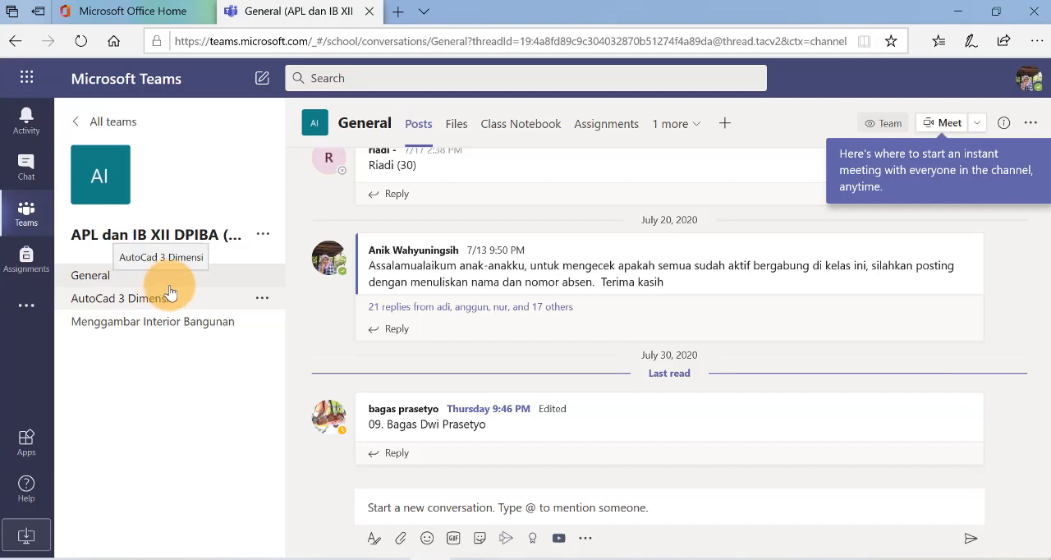
{"action": "left_click", "coordinate": [521, 131]}
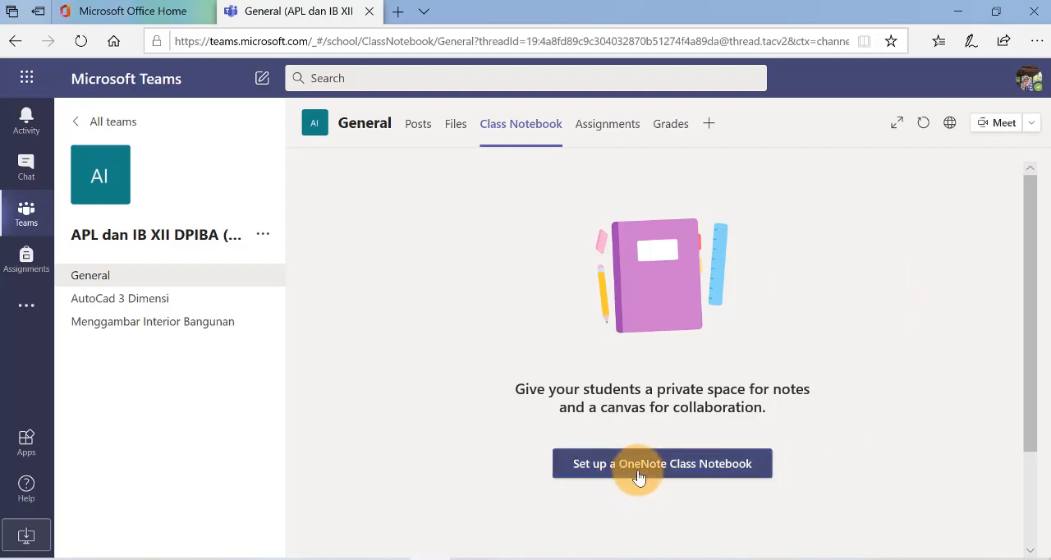
Set up a OneNote Class Notebook as a blank notebook and proceed past its overview to the student section setup
{"action": "left_click", "coordinate": [690, 465]}
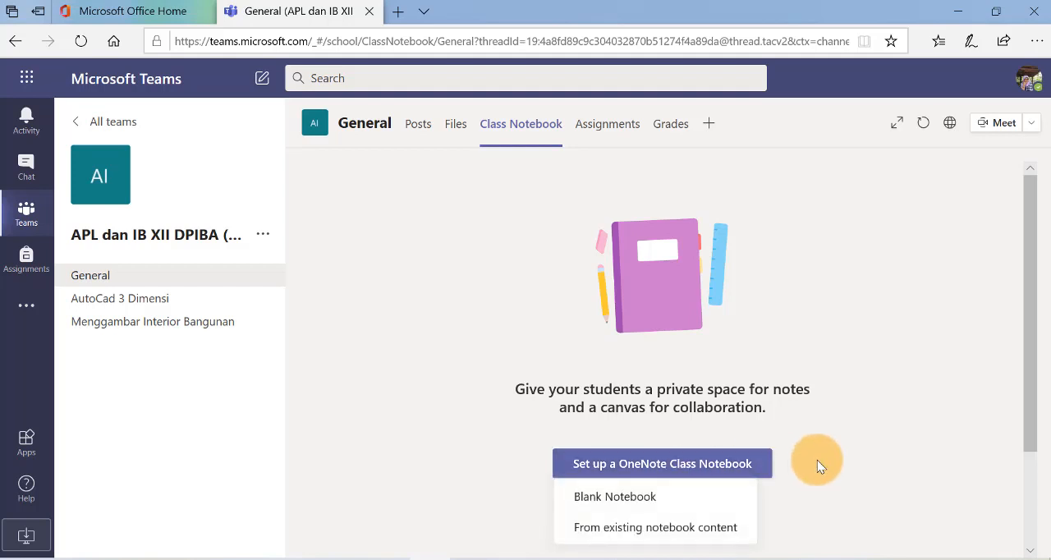
{"action": "scroll", "coordinate": [812, 415], "scroll_direction": "down", "scroll_amount": 2}
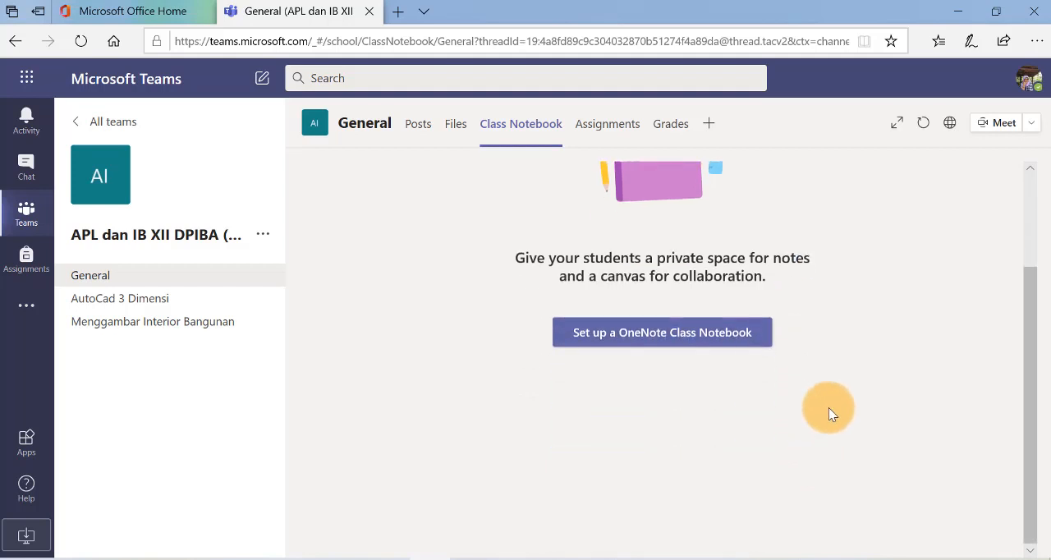
{"action": "left_click", "coordinate": [665, 341]}
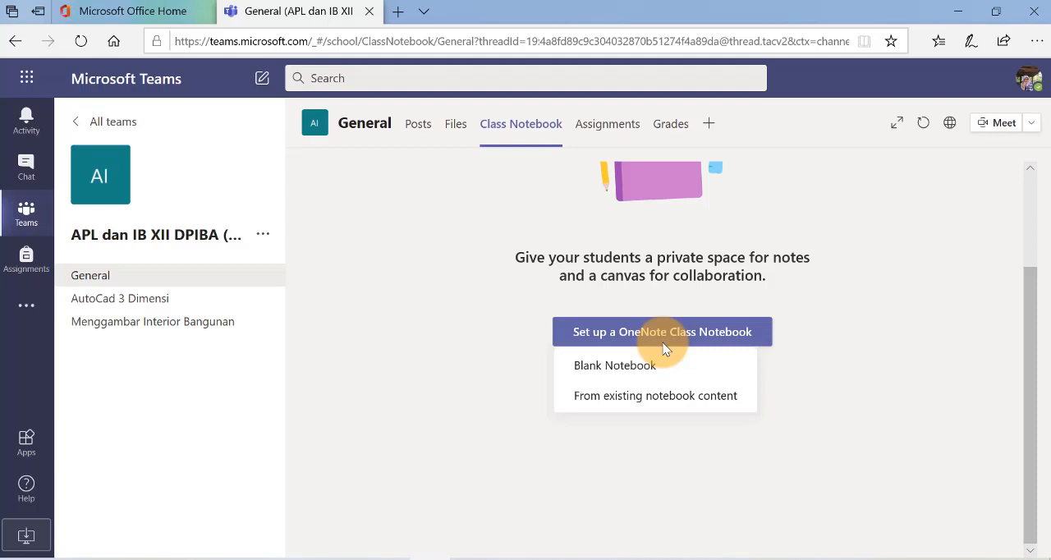
{"action": "left_click", "coordinate": [624, 375]}
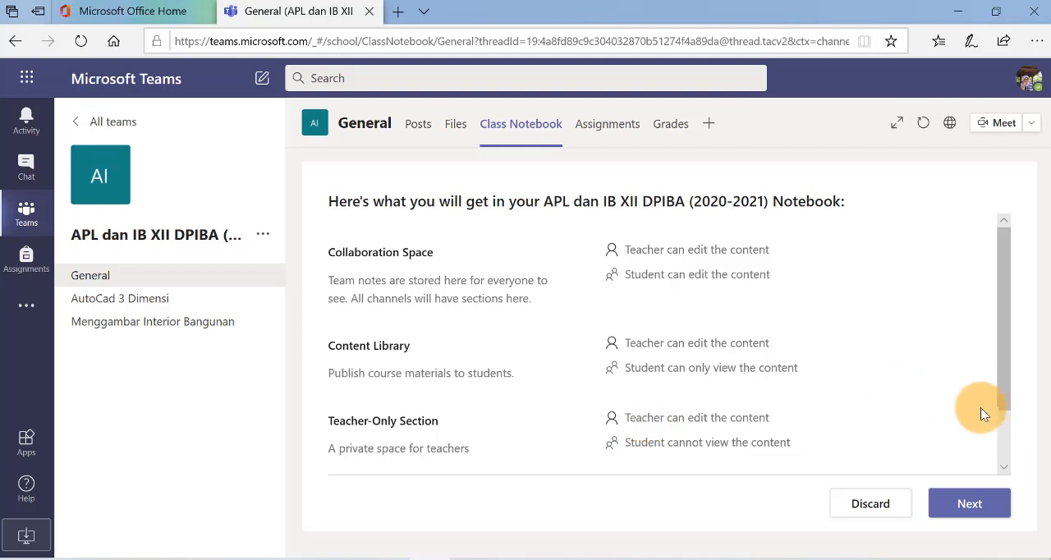
{"action": "scroll", "coordinate": [512, 360], "scroll_direction": "down", "scroll_amount": 2}
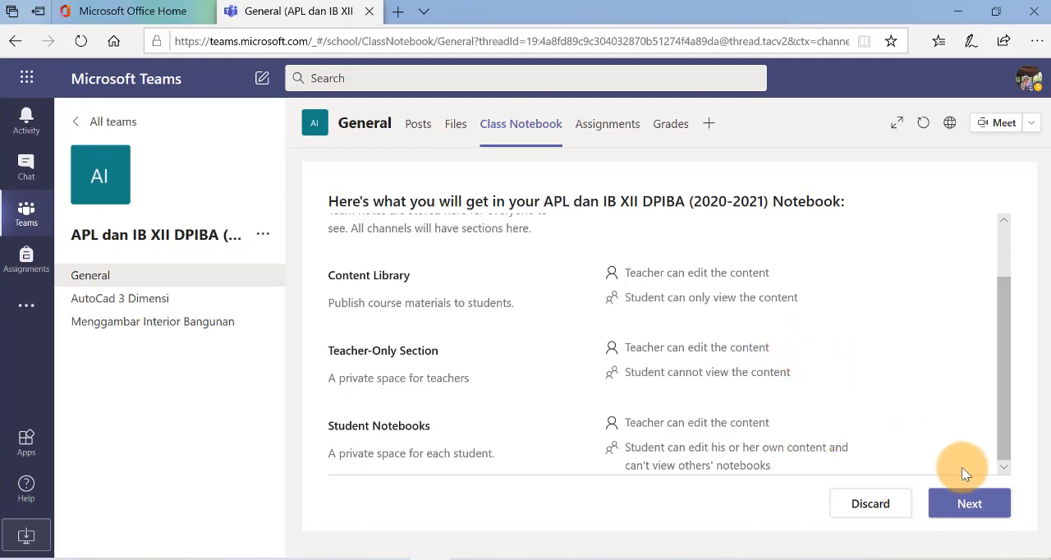
{"action": "left_click", "coordinate": [969, 504]}
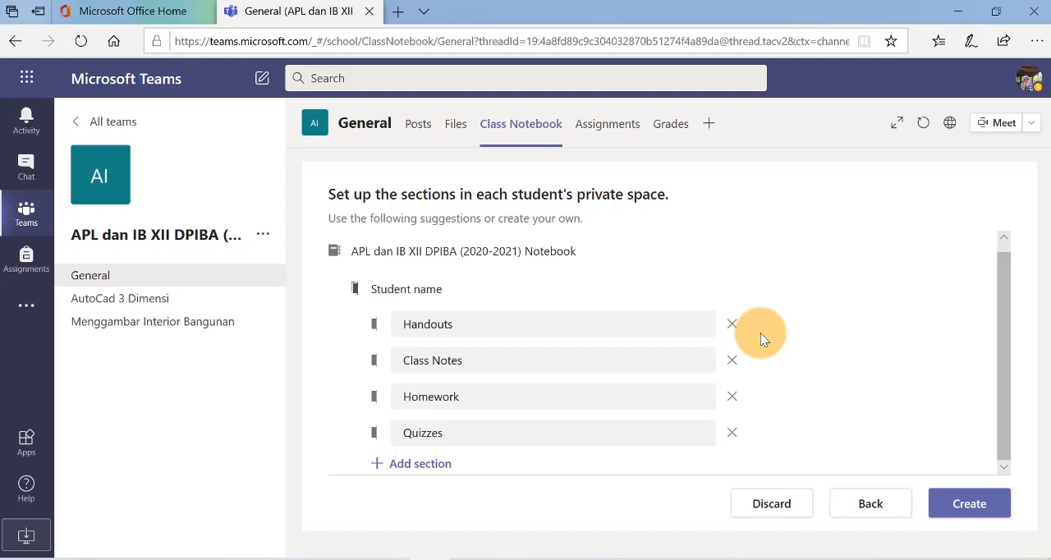
Remove the Handouts and Quizzes student sections, and rename Class Notes to Buku Catatan and Homework to Buku Tugas
{"action": "left_click", "coordinate": [732, 327]}
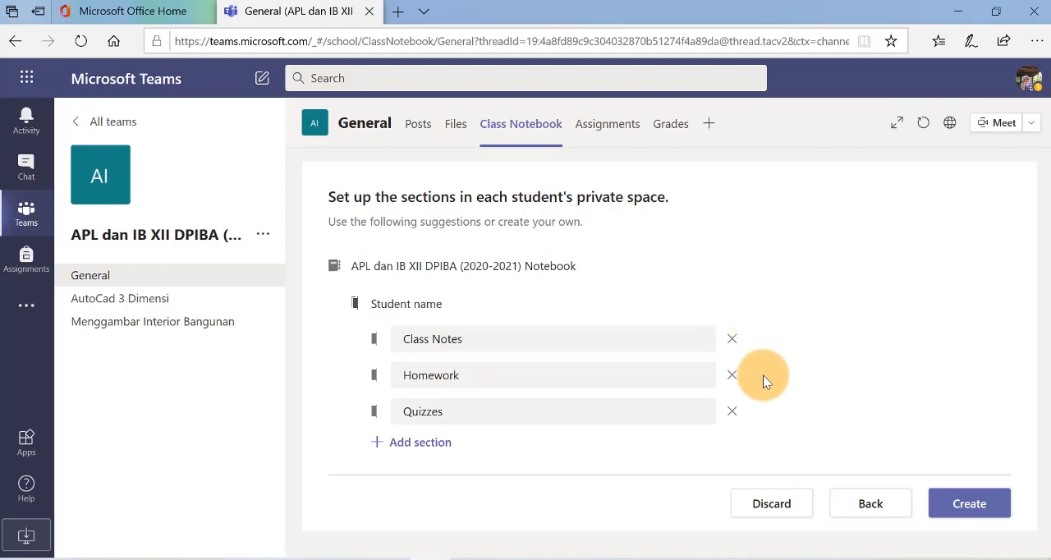
{"action": "left_click", "coordinate": [732, 413]}
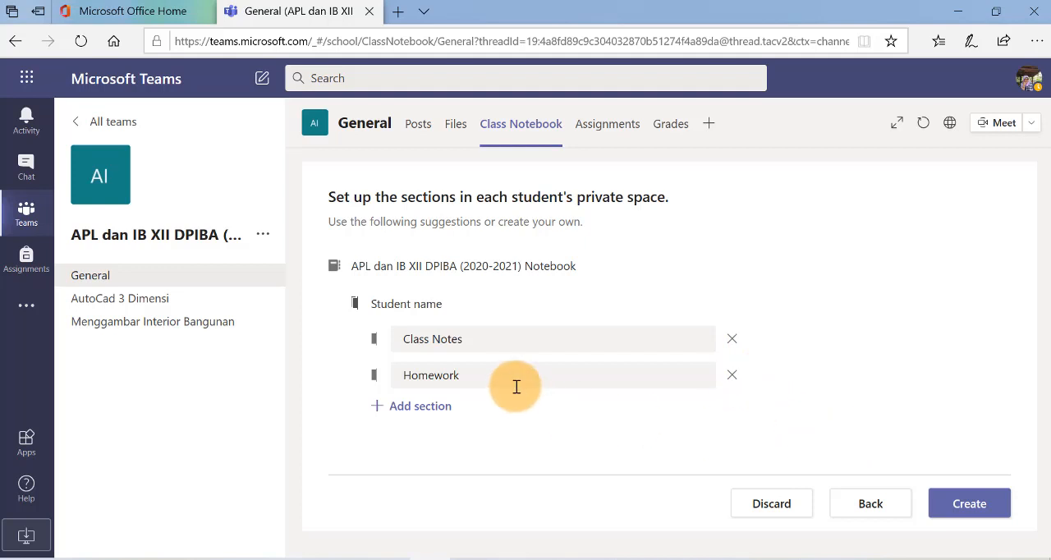
{"action": "left_click_drag", "start_coordinate": [471, 339], "coordinate": [367, 351]}
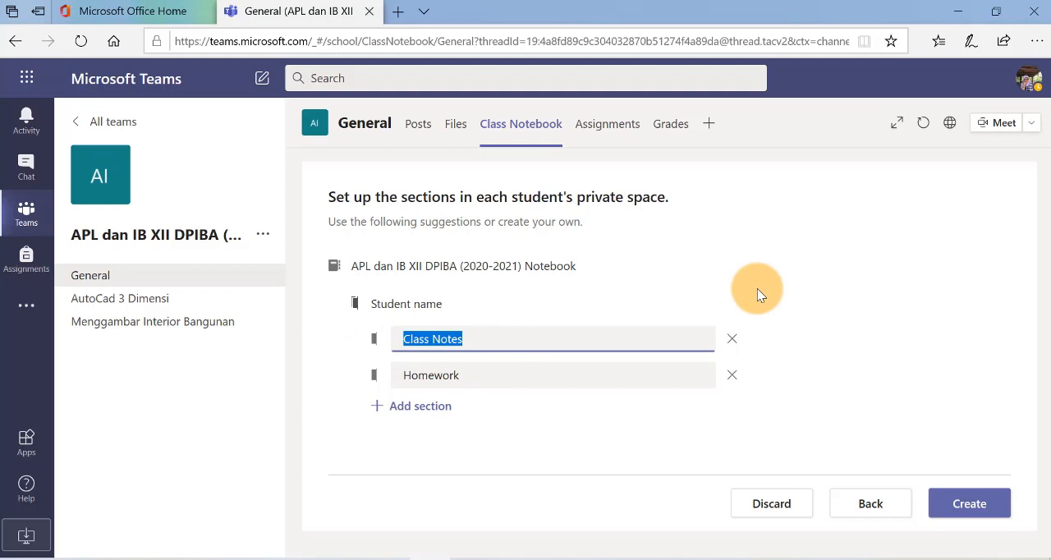
{"action": "type", "text": "Buku "}
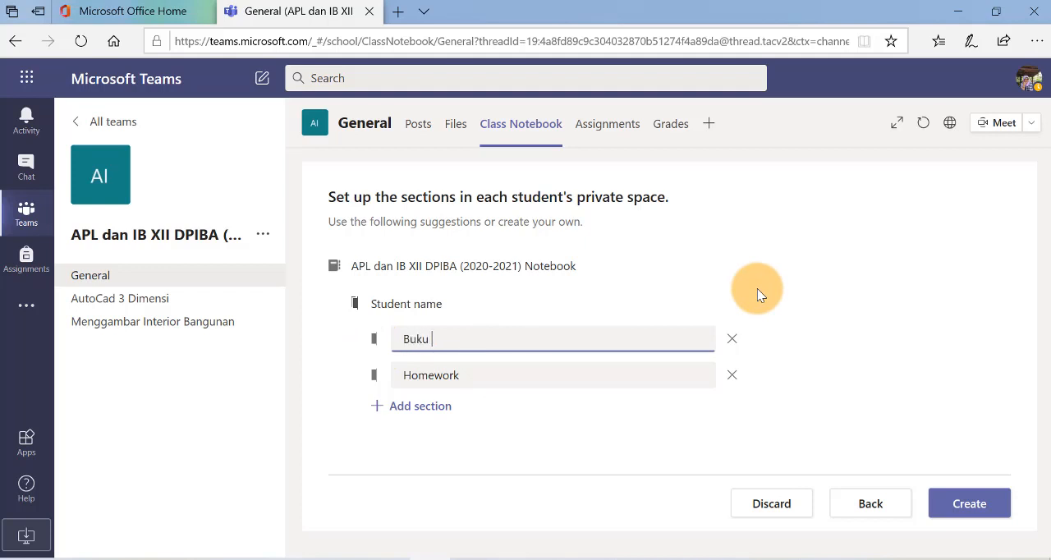
{"action": "type", "text": "Catatan"}
{"action": "left_click_drag", "start_coordinate": [469, 381], "coordinate": [358, 418]}
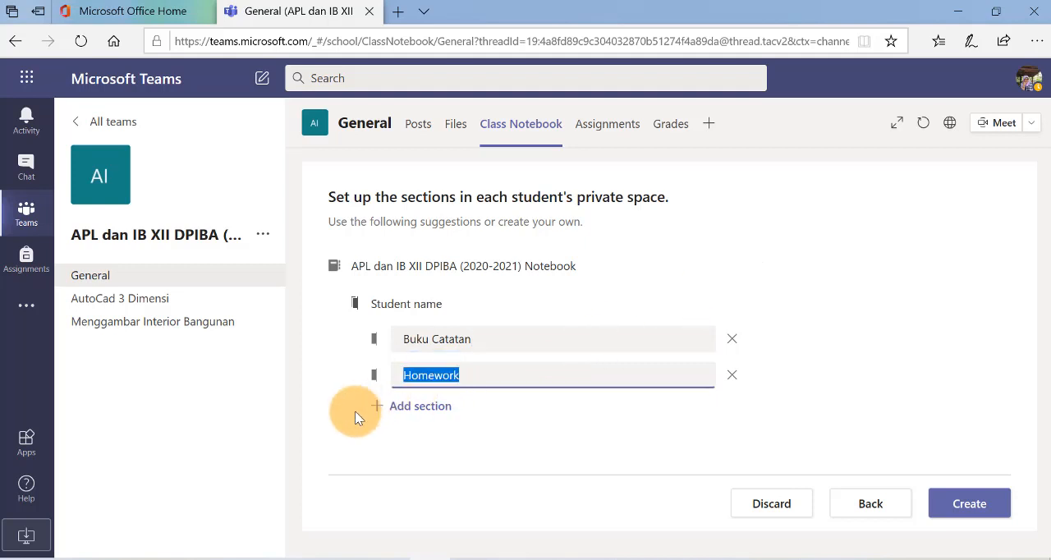
{"action": "type", "text": "Buku "}
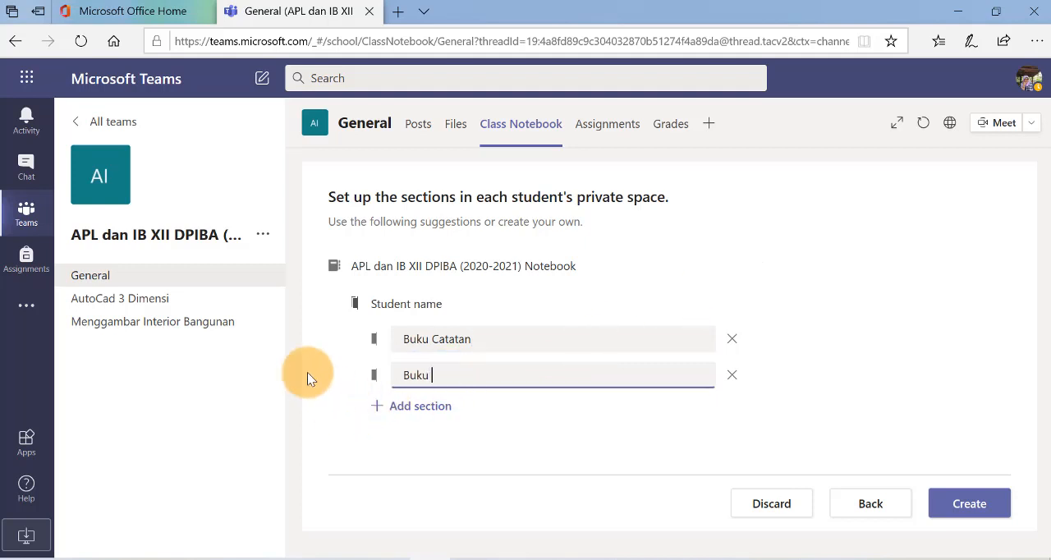
{"action": "type", "text": "Tugas"}
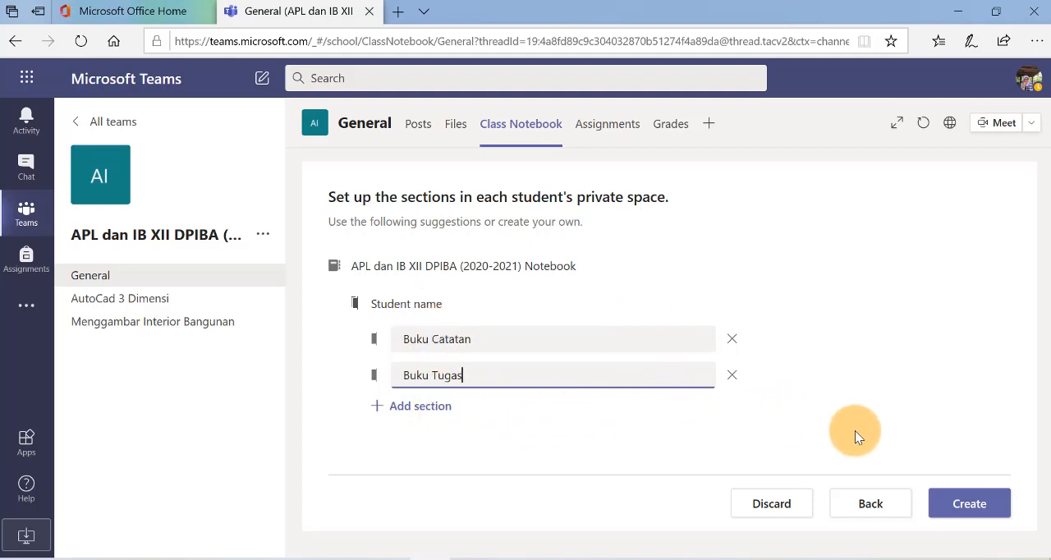
Create the class notebook with these student sections and reload the page
{"action": "left_click", "coordinate": [977, 504]}
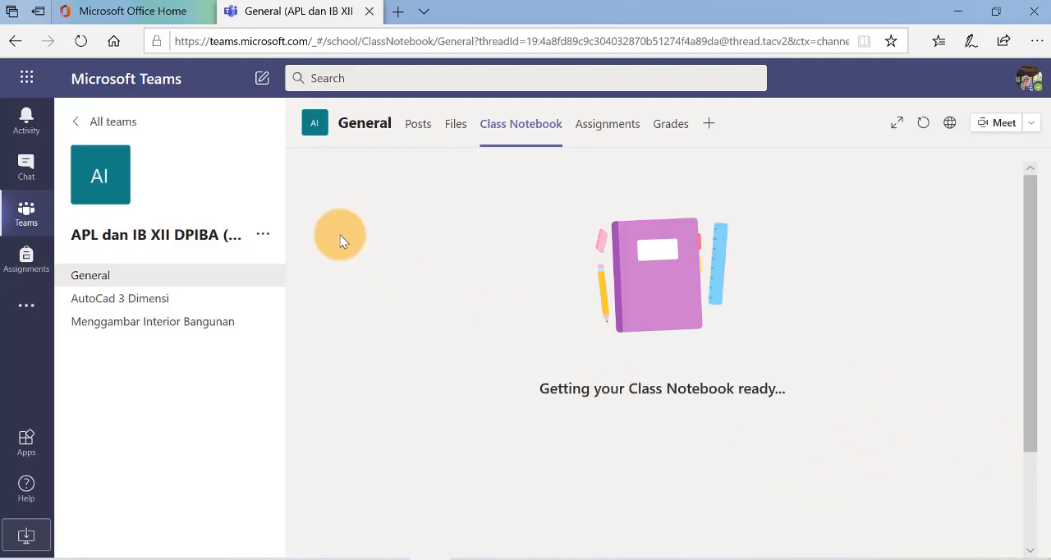
{"action": "left_click", "coordinate": [79, 39]}
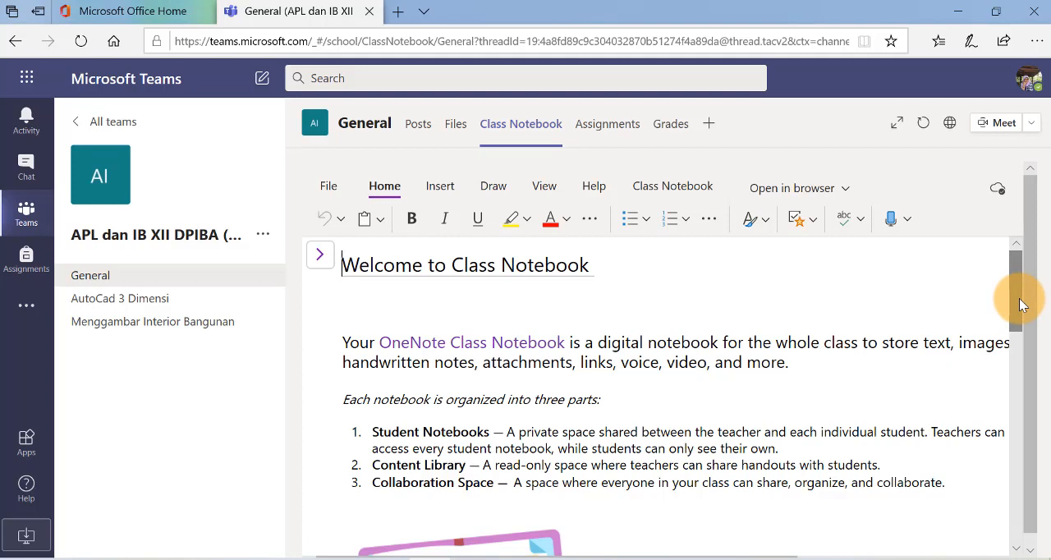
Show the notebook's section list and open the AutoCad 3 Dimensi section in the Collaboration Space
{"action": "left_click", "coordinate": [322, 260]}
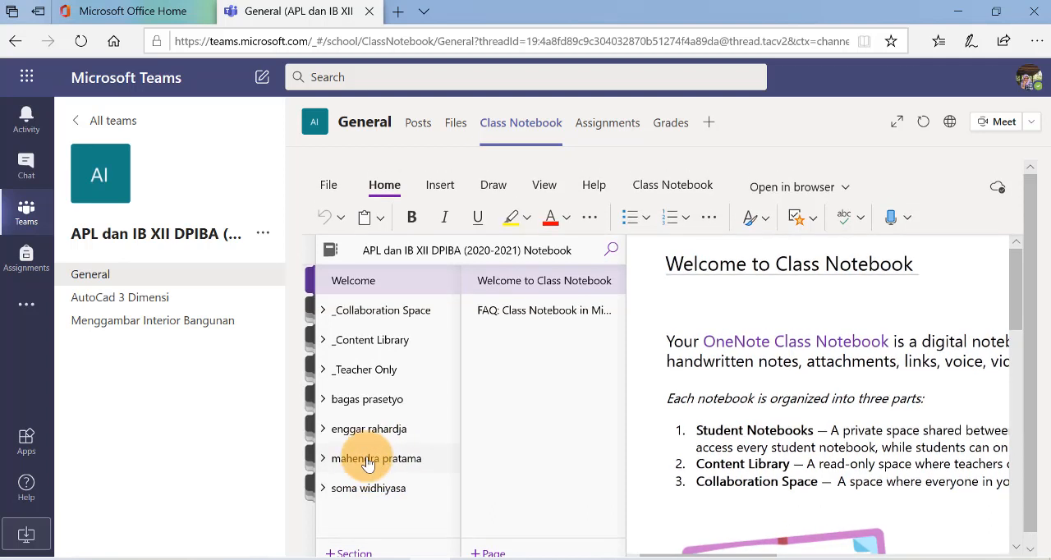
{"action": "left_click", "coordinate": [322, 311]}
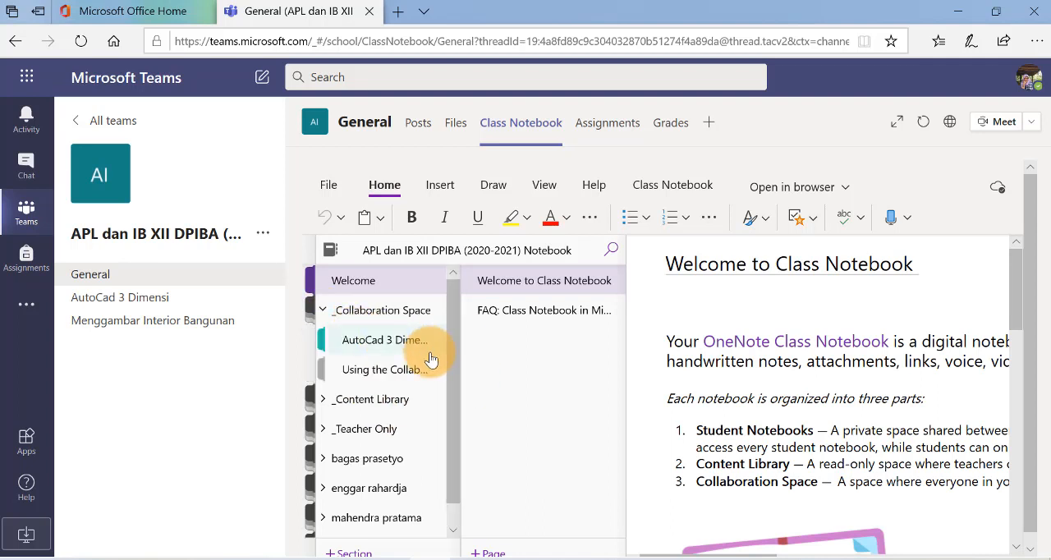
{"action": "left_click", "coordinate": [372, 344]}
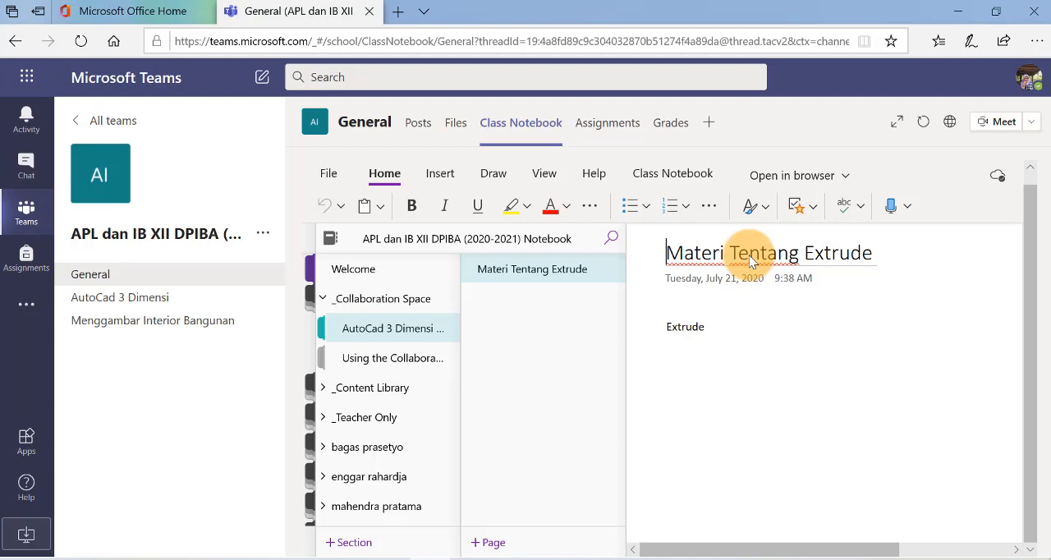
Expand the Content Library, the Teacher Only group and a student's notebook to examine their sections
{"action": "left_click", "coordinate": [325, 387]}
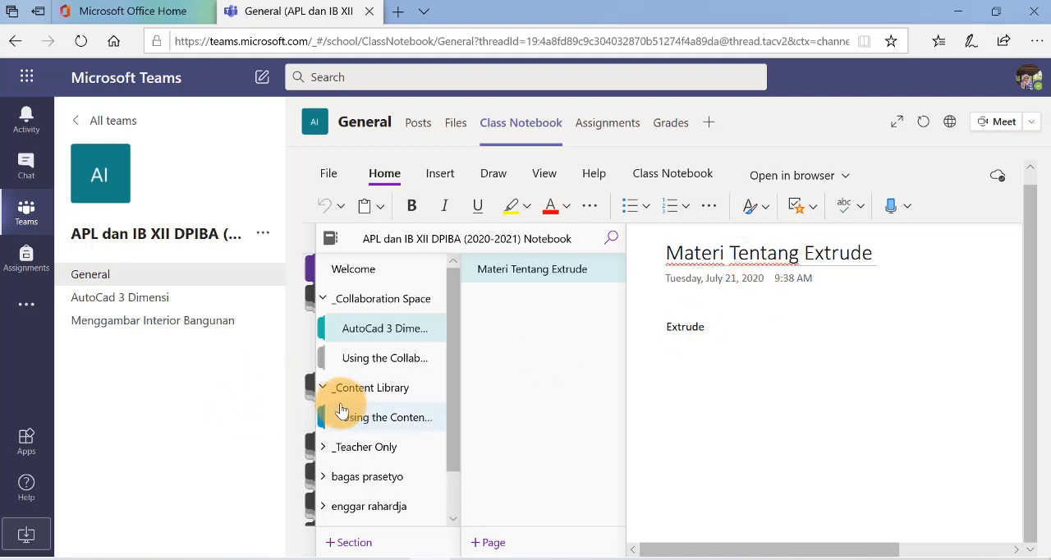
{"action": "scroll", "coordinate": [407, 419], "scroll_direction": "down", "scroll_amount": 1}
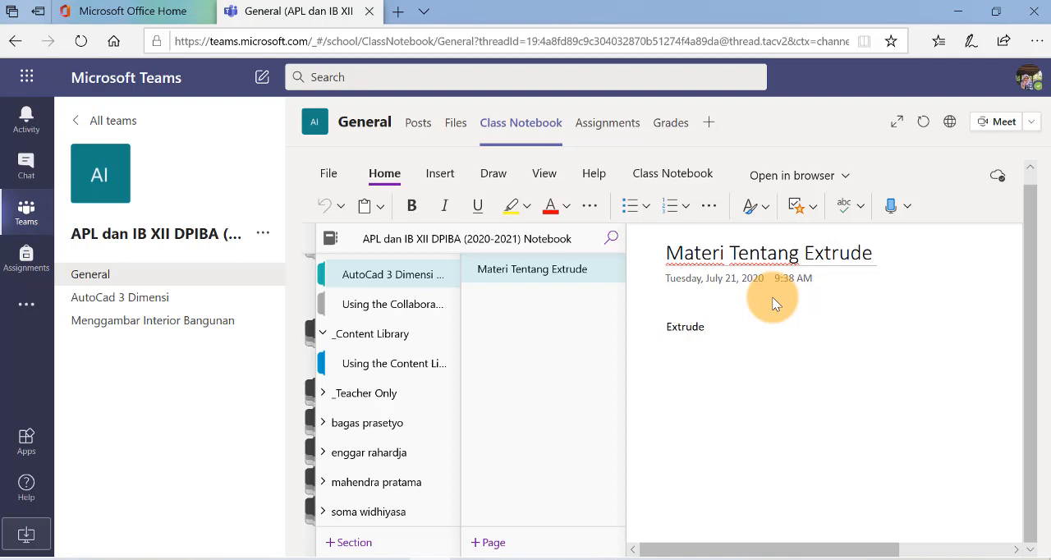
{"action": "left_click", "coordinate": [340, 394]}
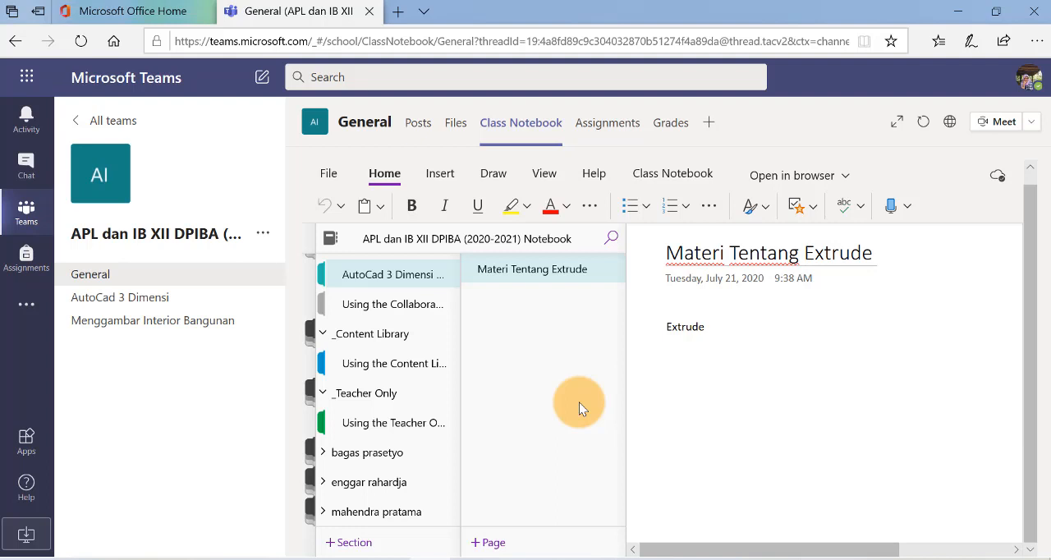
{"action": "scroll", "coordinate": [402, 435], "scroll_direction": "down", "scroll_amount": 1}
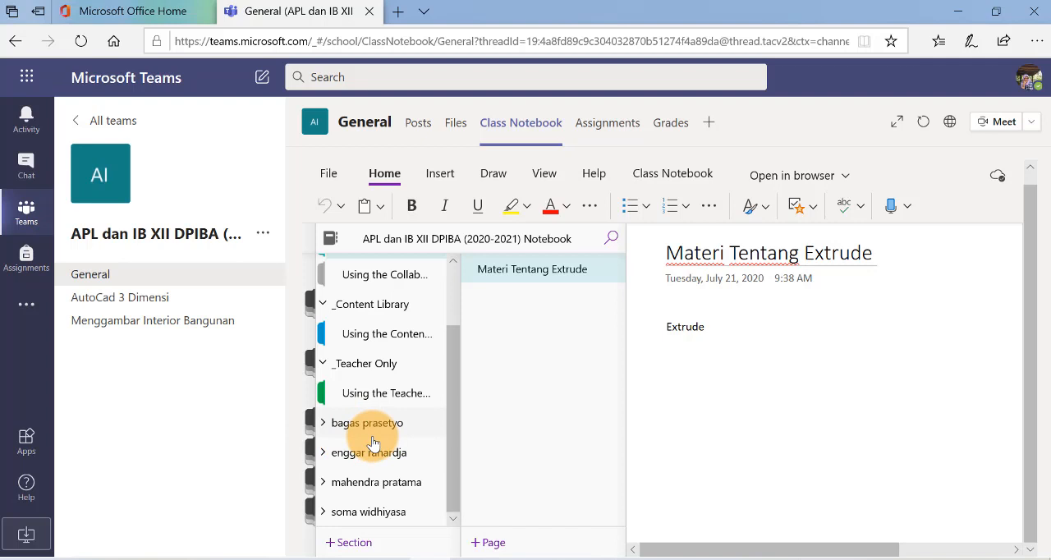
{"action": "left_click", "coordinate": [323, 425]}
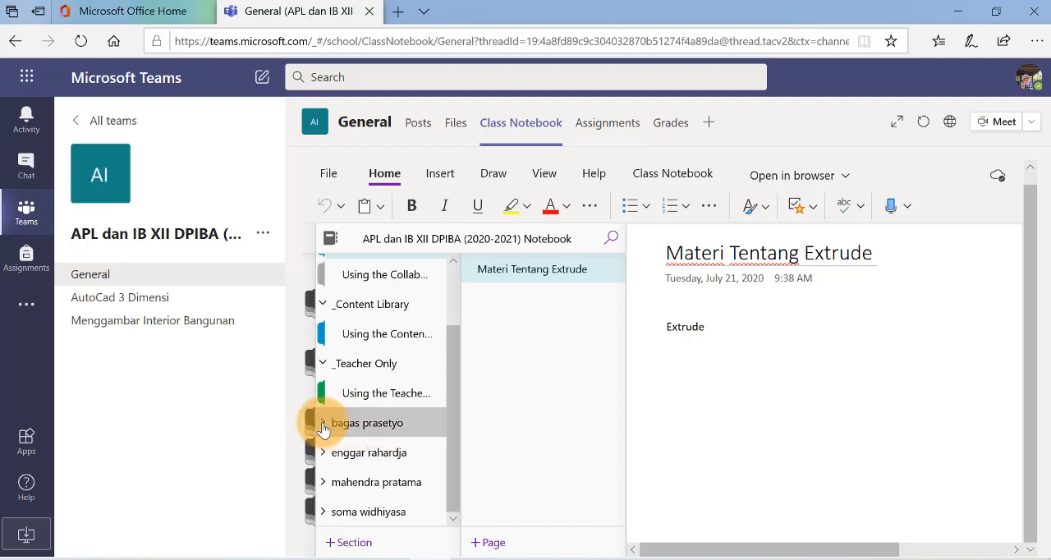
{"action": "scroll", "coordinate": [410, 454], "scroll_direction": "down", "scroll_amount": 1}
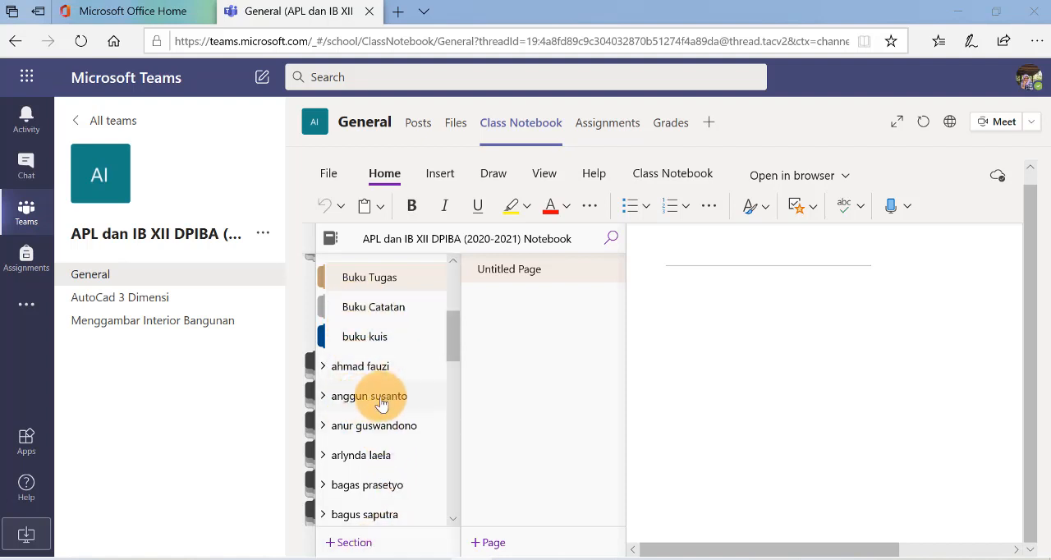
Rename the Using the Collaboration Space section in the Collaboration Space as Menggambar Interior
{"action": "scroll", "coordinate": [386, 398], "scroll_direction": "up", "scroll_amount": 2}
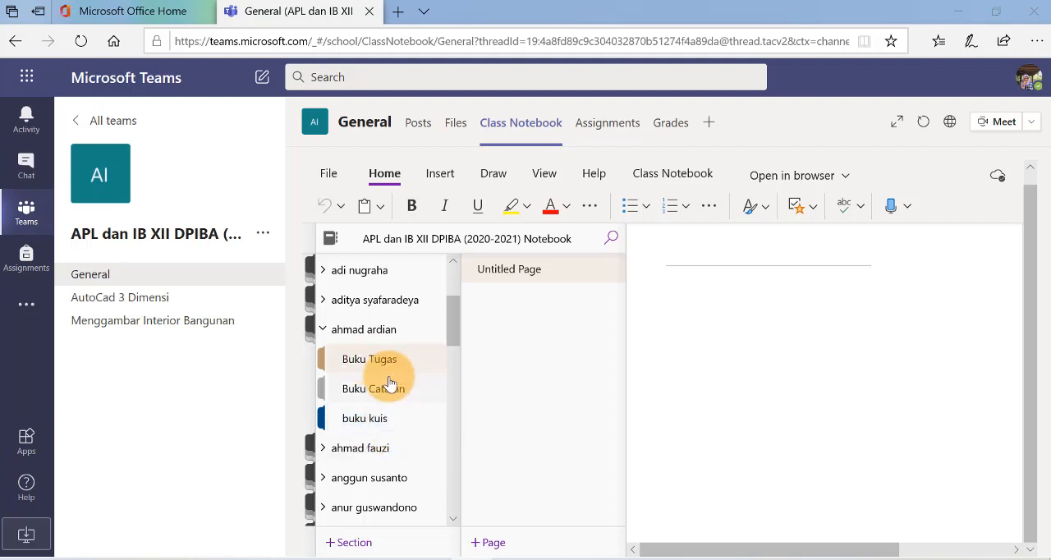
{"action": "scroll", "coordinate": [386, 361], "scroll_direction": "up", "scroll_amount": 3}
{"action": "scroll", "coordinate": [385, 361], "scroll_direction": "up", "scroll_amount": 1}
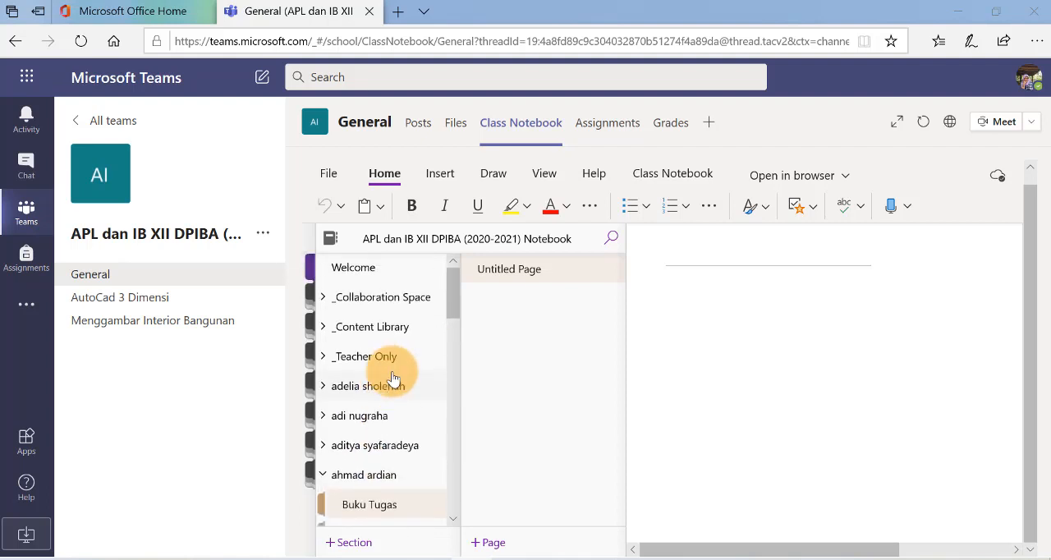
{"action": "left_click", "coordinate": [324, 311]}
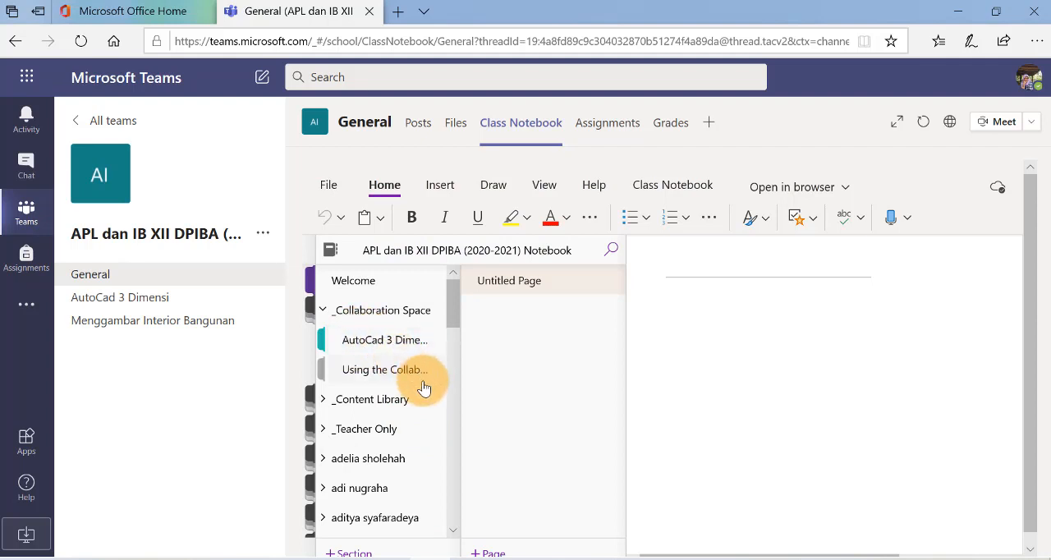
{"action": "left_click", "coordinate": [364, 369]}
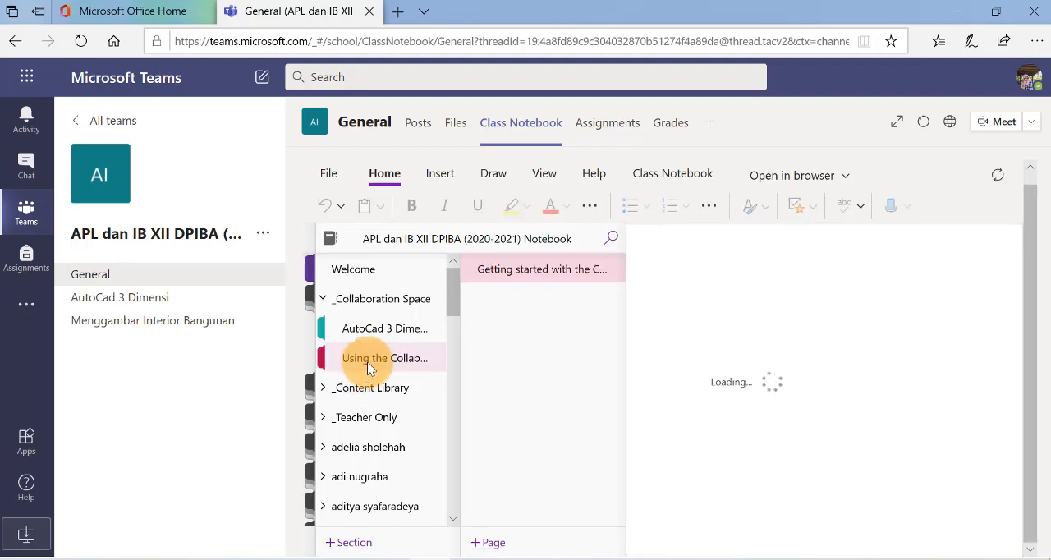
{"action": "right_click", "coordinate": [383, 361]}
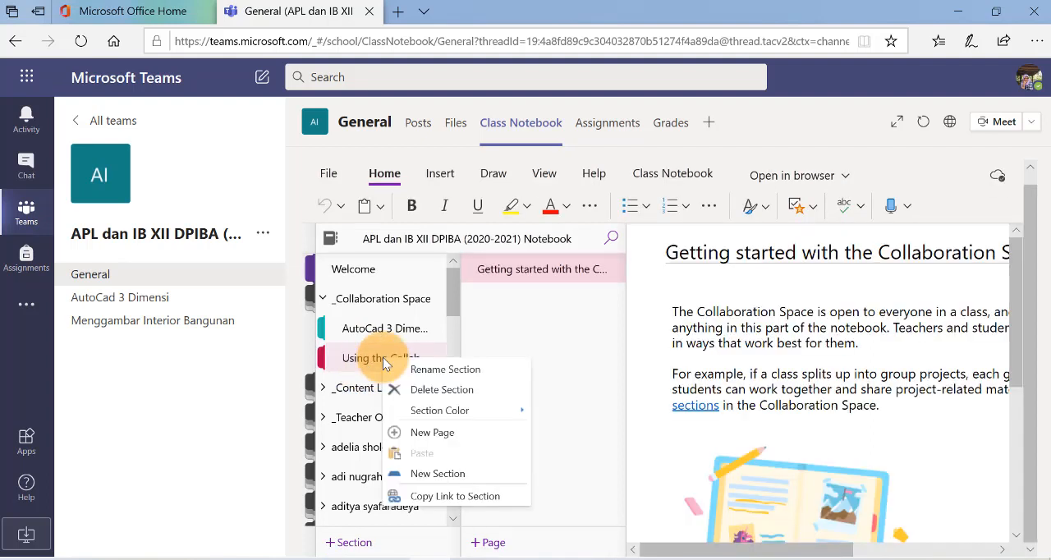
{"action": "left_click", "coordinate": [440, 373]}
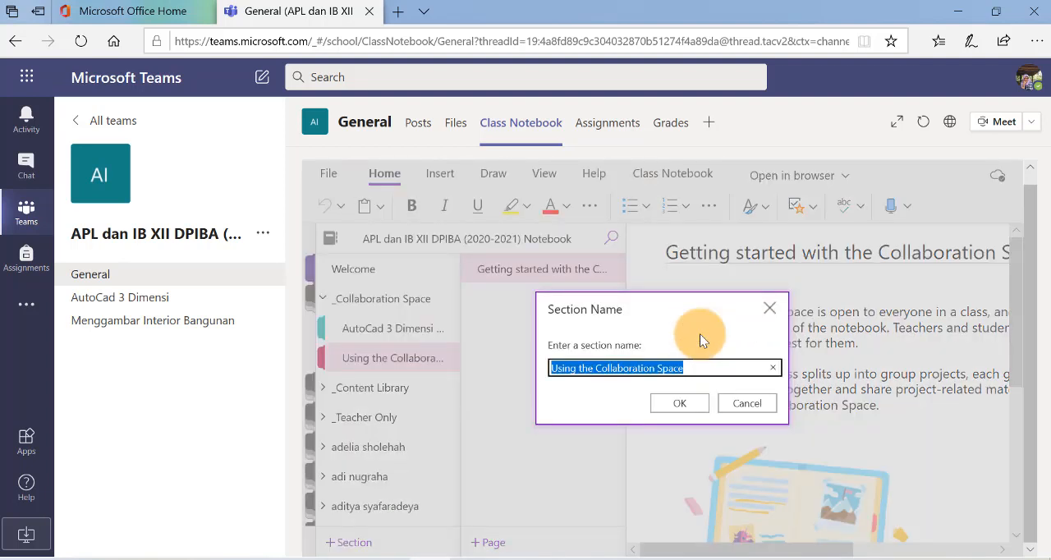
{"action": "type", "text": "Menggamb"}
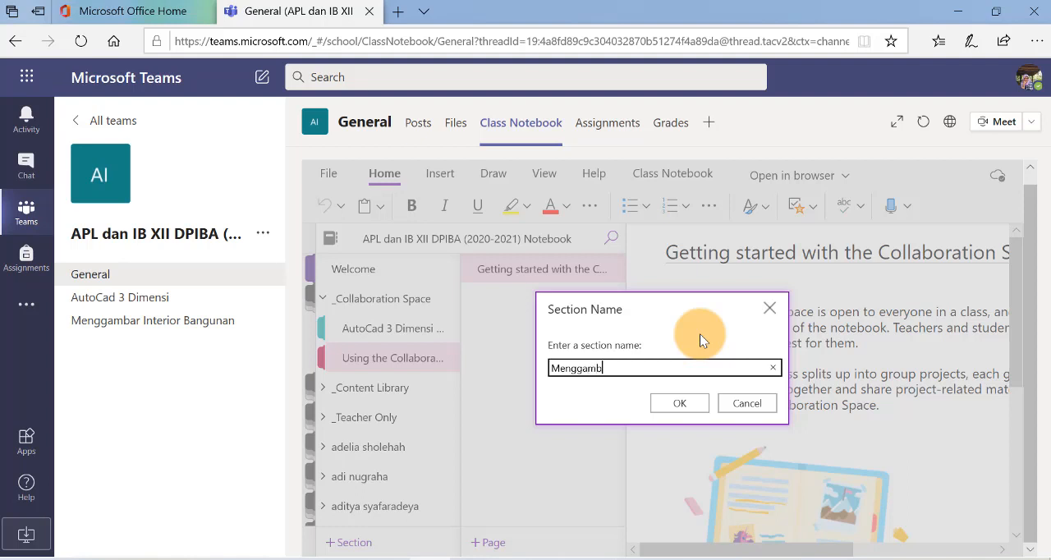
{"action": "type", "text": "ar Interior"}
{"action": "left_click", "coordinate": [682, 404]}
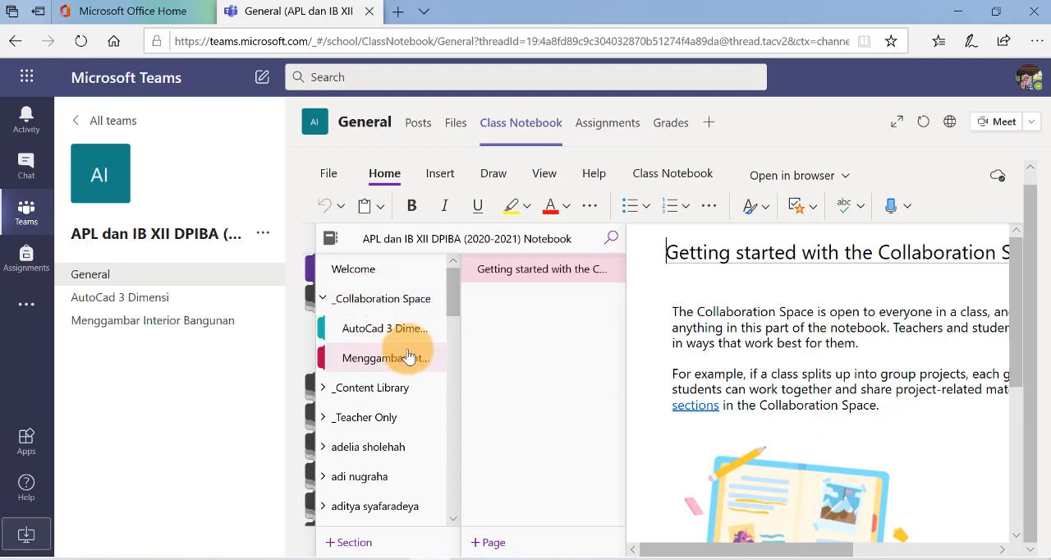
Add a new section named Menggambar Eksterir to the Collaboration Space
{"action": "left_click", "coordinate": [351, 544]}
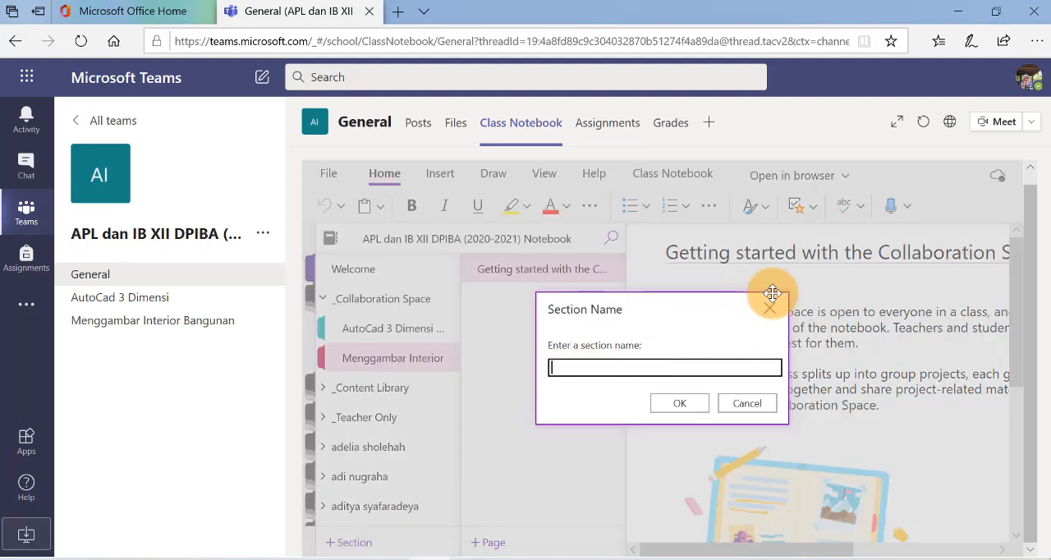
{"action": "type", "text": "Menggamb"}
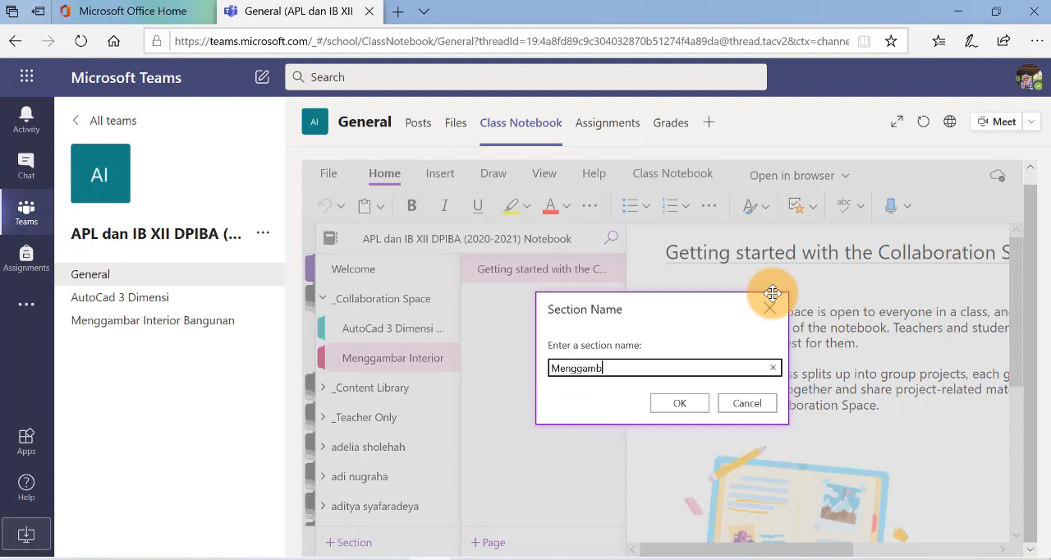
{"action": "type", "text": "ar Eksterir"}
{"action": "left_click", "coordinate": [681, 402]}
Permanently delete the buku kuis section from the expanded student's notebook
{"action": "scroll", "coordinate": [411, 387], "scroll_direction": "down", "scroll_amount": 3}
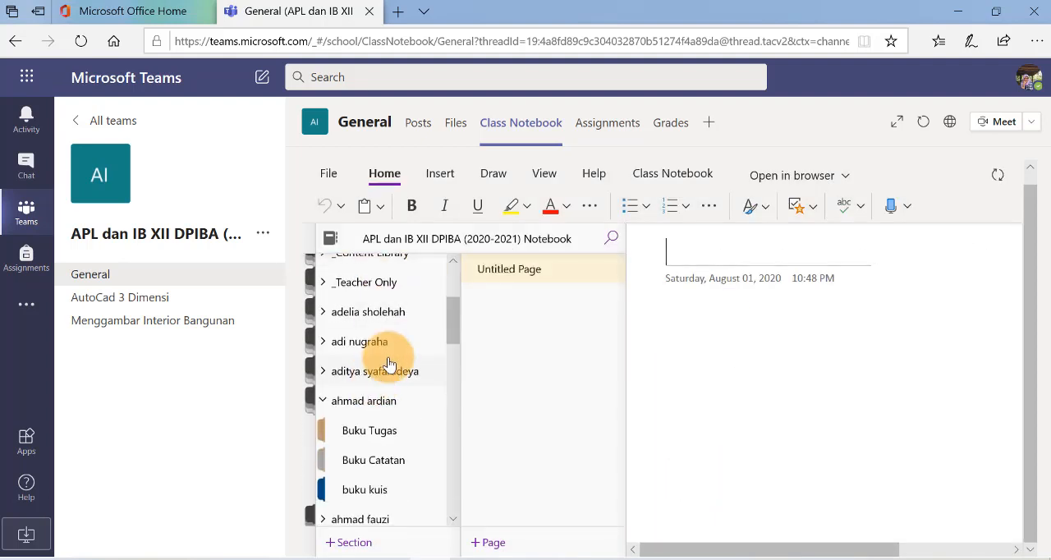
{"action": "scroll", "coordinate": [389, 364], "scroll_direction": "up", "scroll_amount": 1}
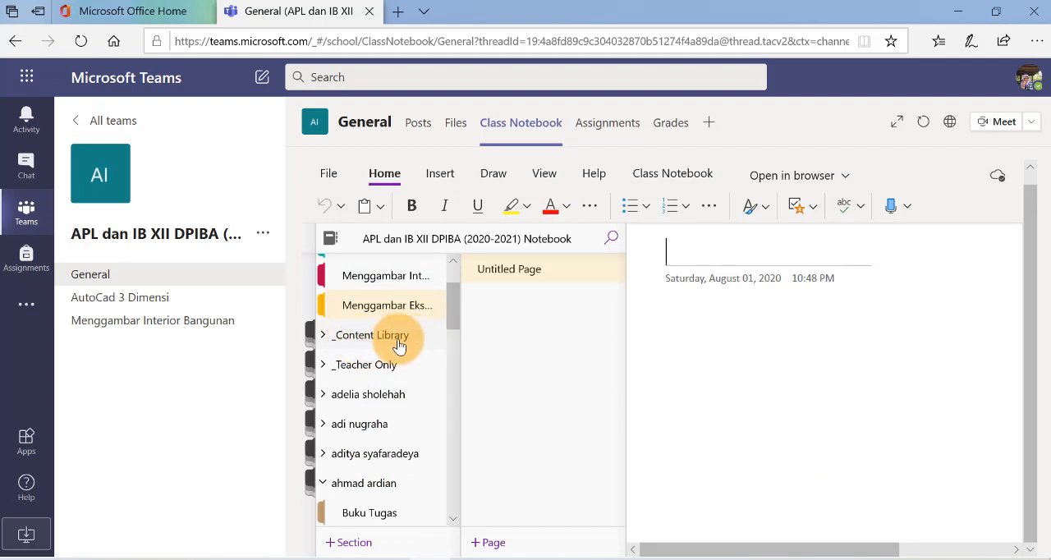
{"action": "scroll", "coordinate": [399, 345], "scroll_direction": "down", "scroll_amount": 5}
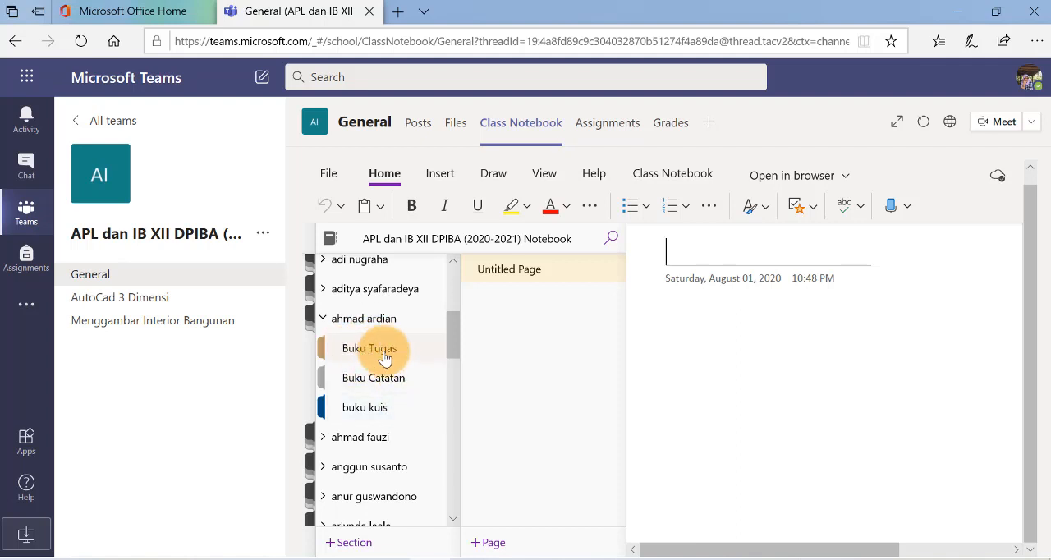
{"action": "left_click", "coordinate": [349, 416]}
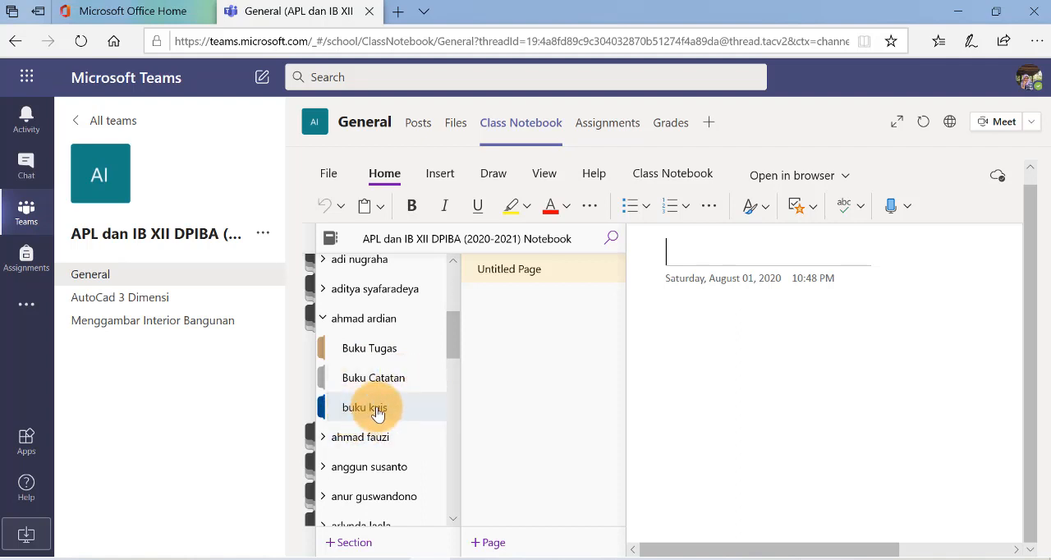
{"action": "right_click", "coordinate": [377, 413]}
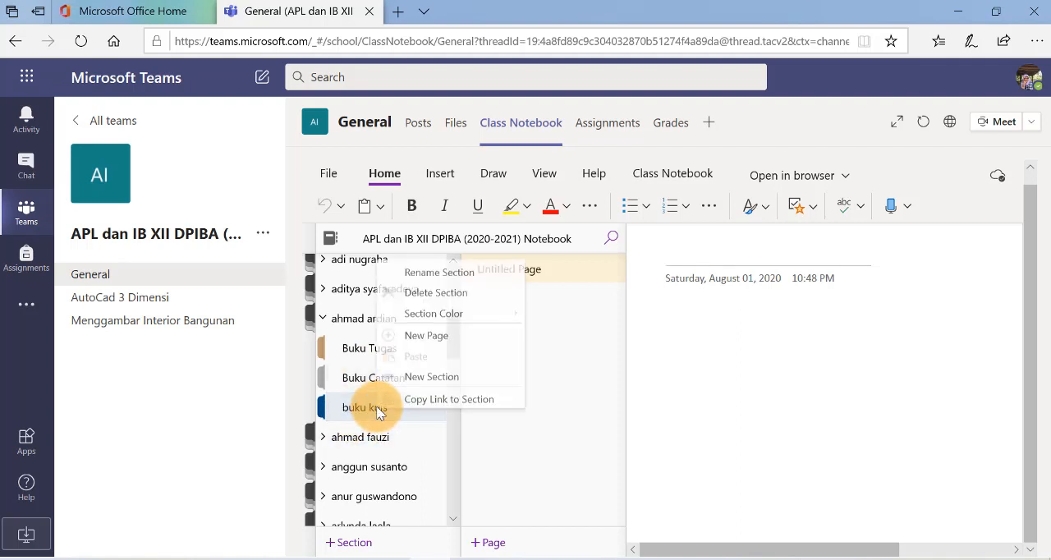
{"action": "left_click", "coordinate": [432, 293]}
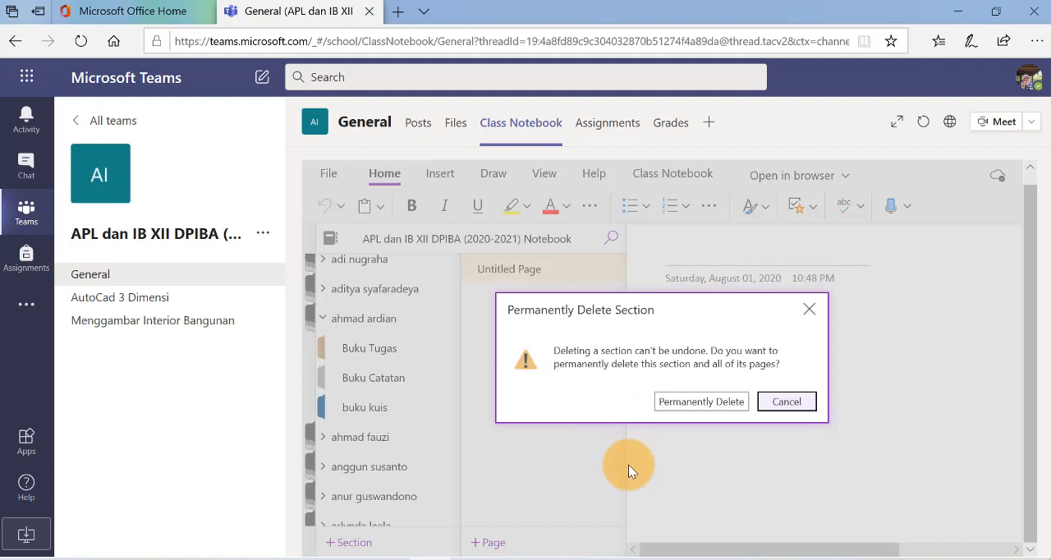
{"action": "left_click", "coordinate": [683, 401]}
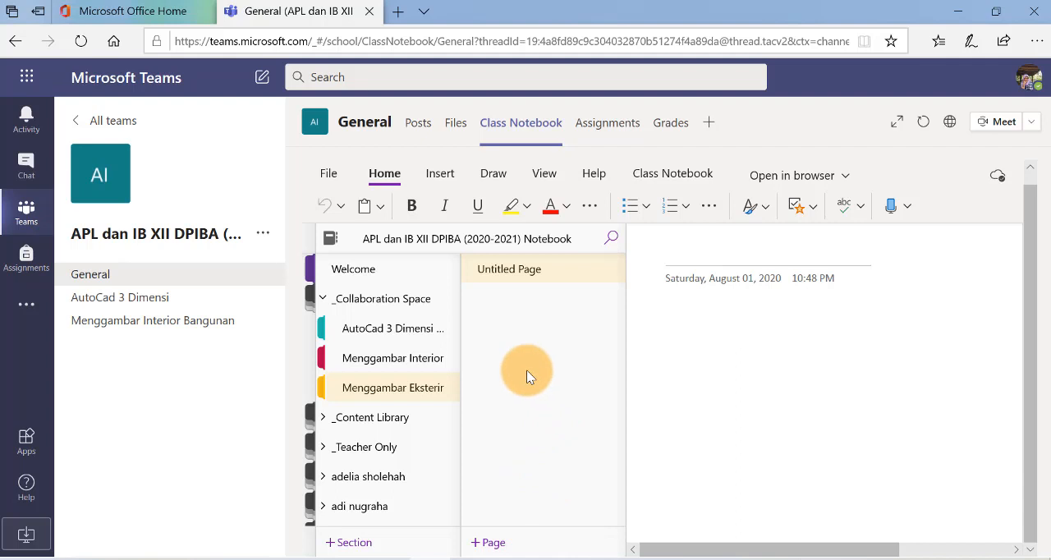
Add a page titled "Materi tentang rotate 3D" to the AutoCad 3 Dimensi section in the Collaboration Space
{"action": "left_click", "coordinate": [383, 332]}
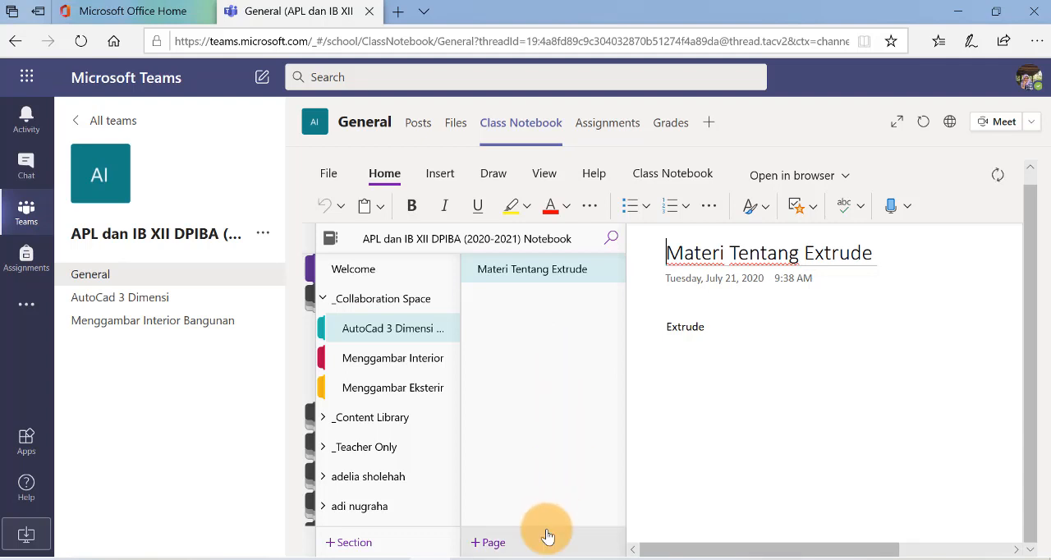
{"action": "left_click", "coordinate": [492, 548]}
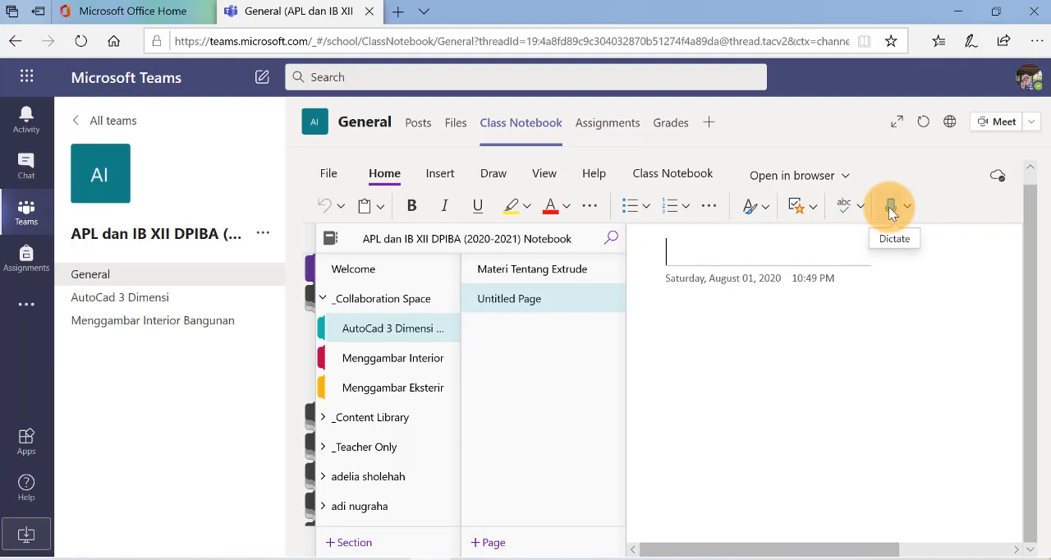
{"action": "type", "text": "Materi tentang rotate 3D"}
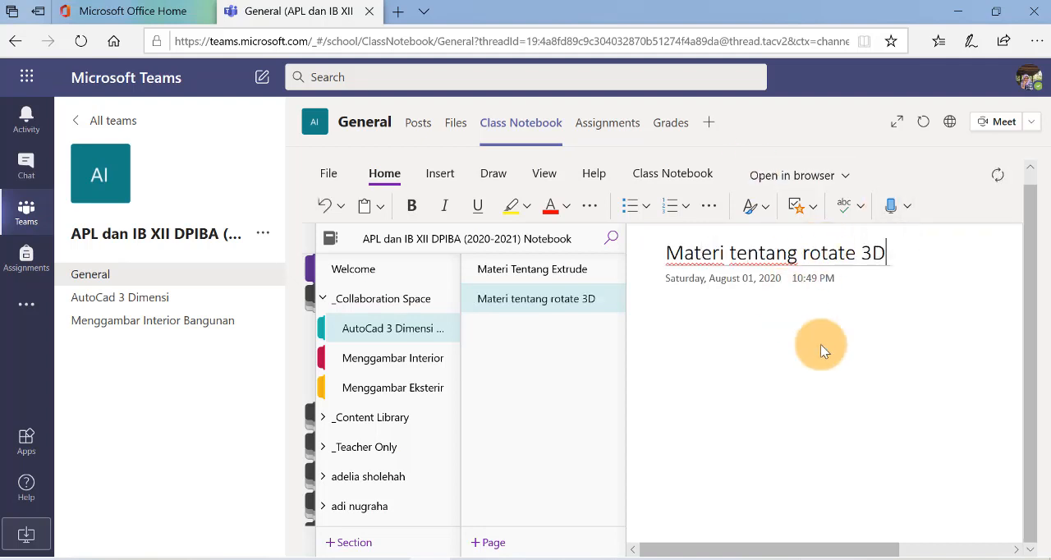
{"action": "left_click", "coordinate": [803, 372]}
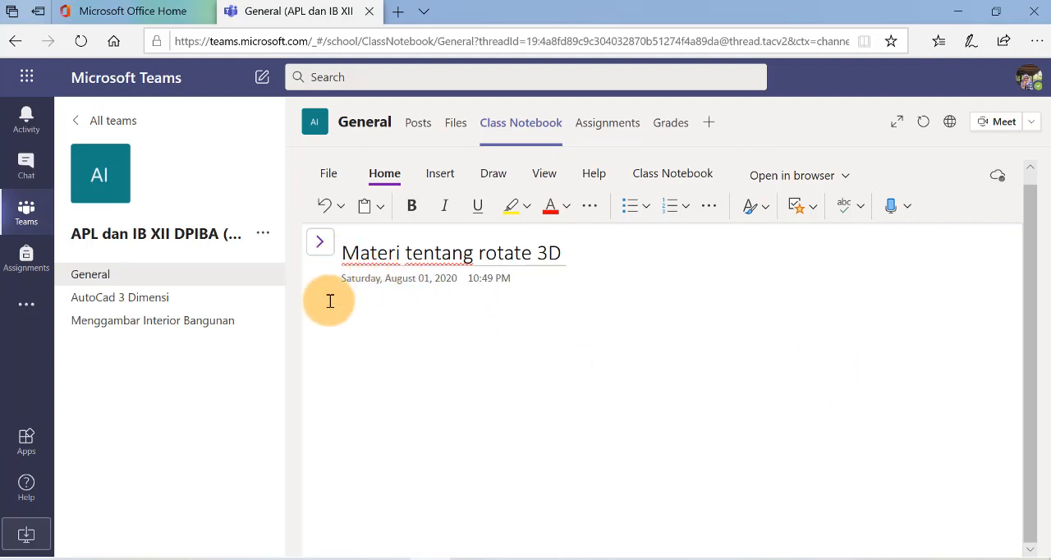
{"action": "left_click", "coordinate": [319, 246]}
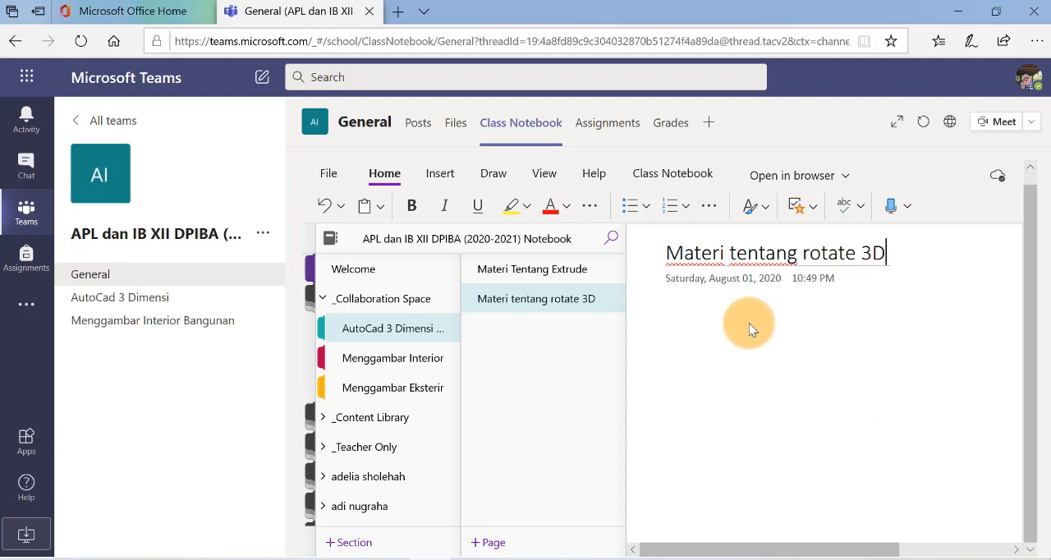
Enter a line of repeated letter m as sample body text below the rotate 3D page's title
{"action": "left_click", "coordinate": [766, 354]}
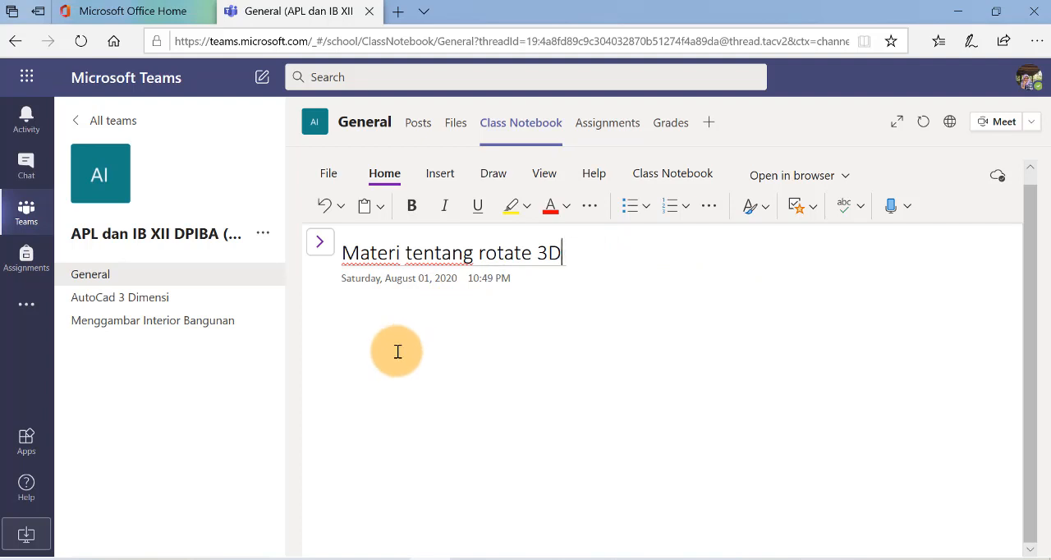
{"action": "key", "text": "Return"}
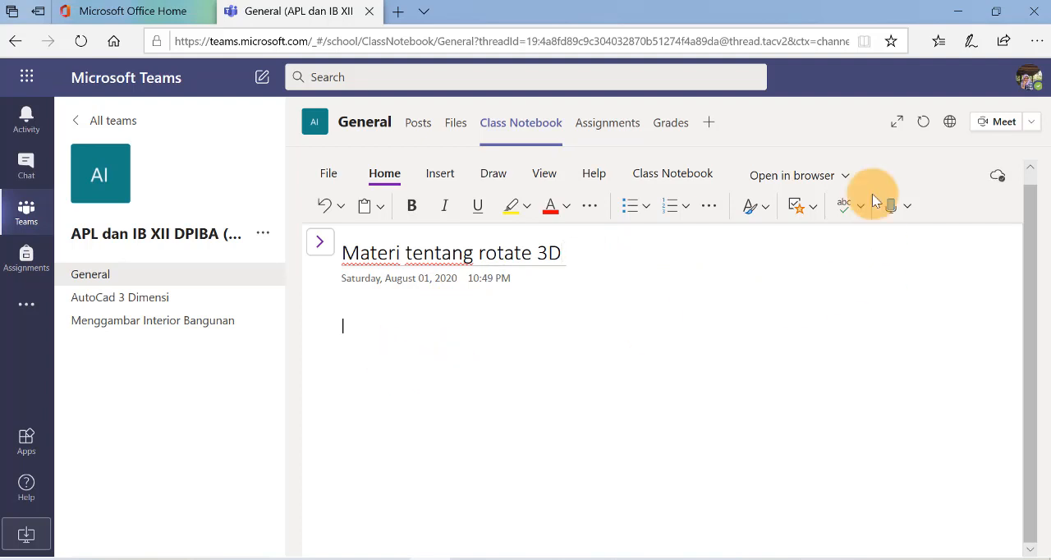
{"action": "type", "text": "mmmmmmm"}
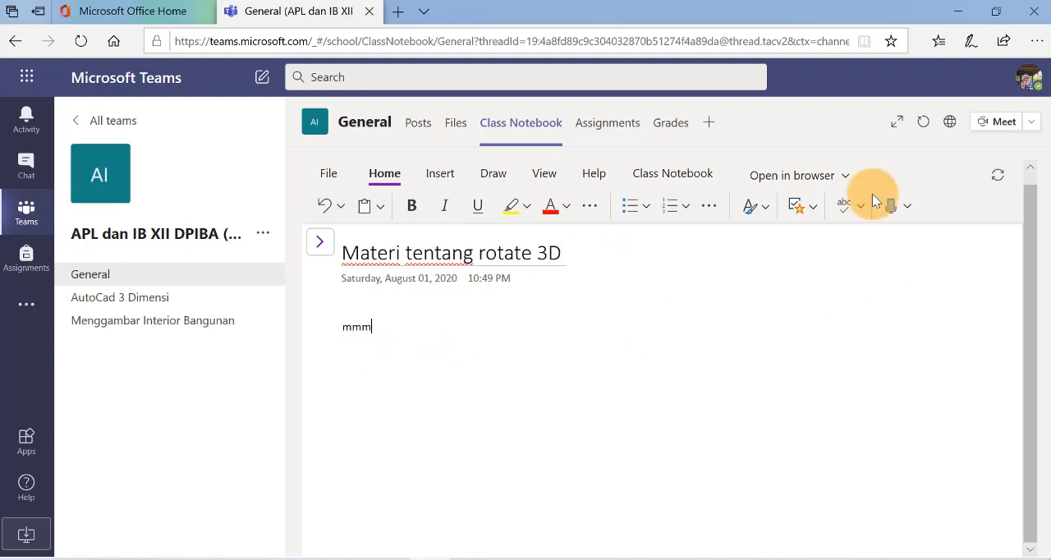